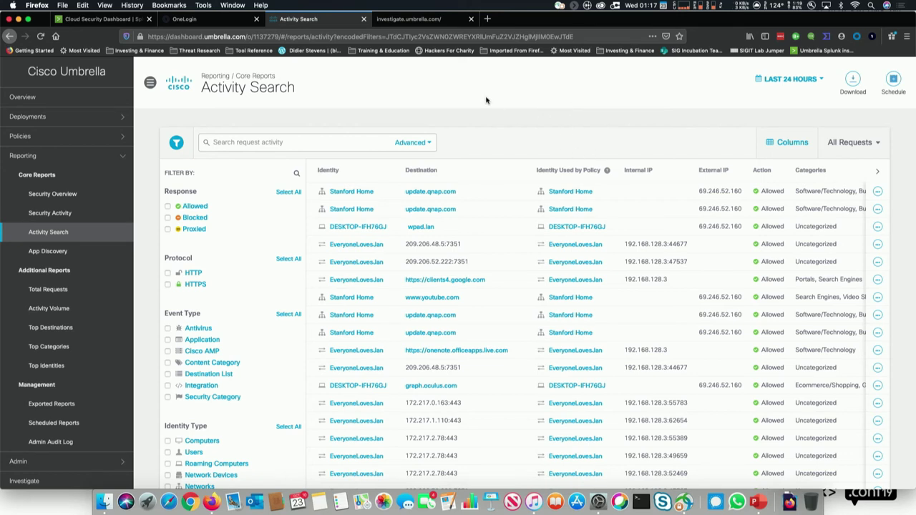
Step: Open the search results behind the 0.gravatar.com bar in the Cloud Security Dashboard's blocked domains with cooccurrences chart
{"action": "left_click", "coordinate": [405, 19]}
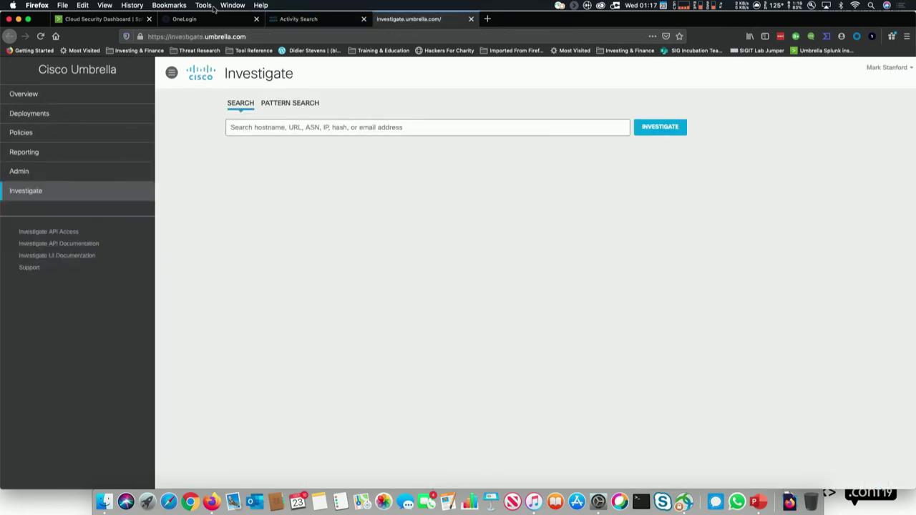
{"action": "left_click", "coordinate": [120, 20]}
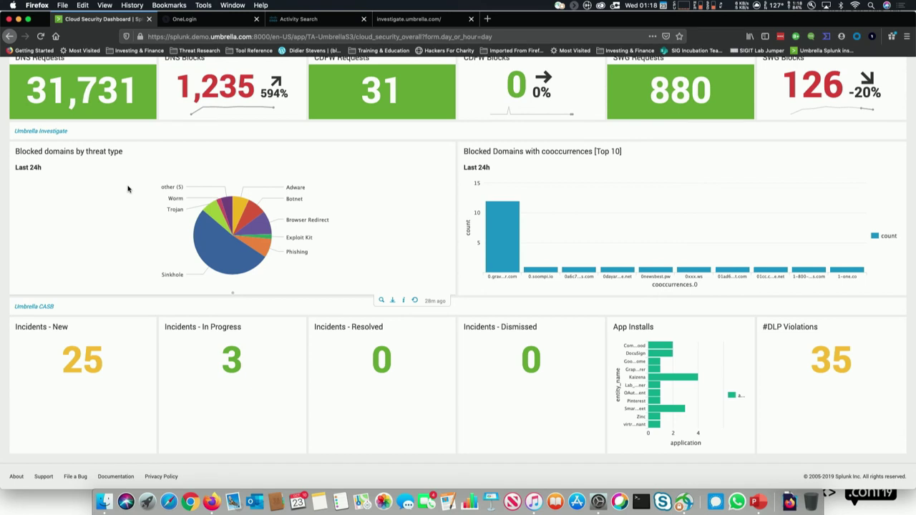
{"action": "left_click", "coordinate": [511, 247]}
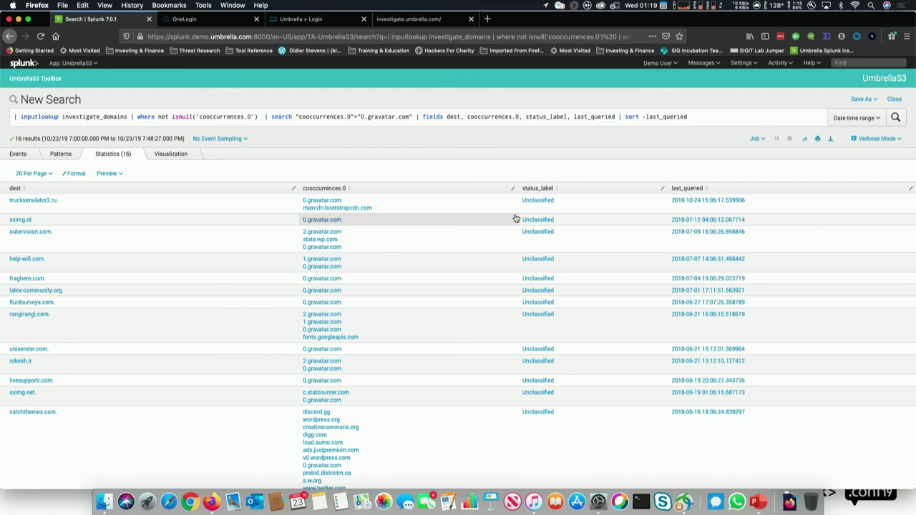
{"action": "key", "text": "super+plus"}
{"action": "key", "text": "super+plus"}
{"action": "key", "text": "super+plus"}
{"action": "key", "text": "super+plus"}
{"action": "key", "text": "super+plus"}
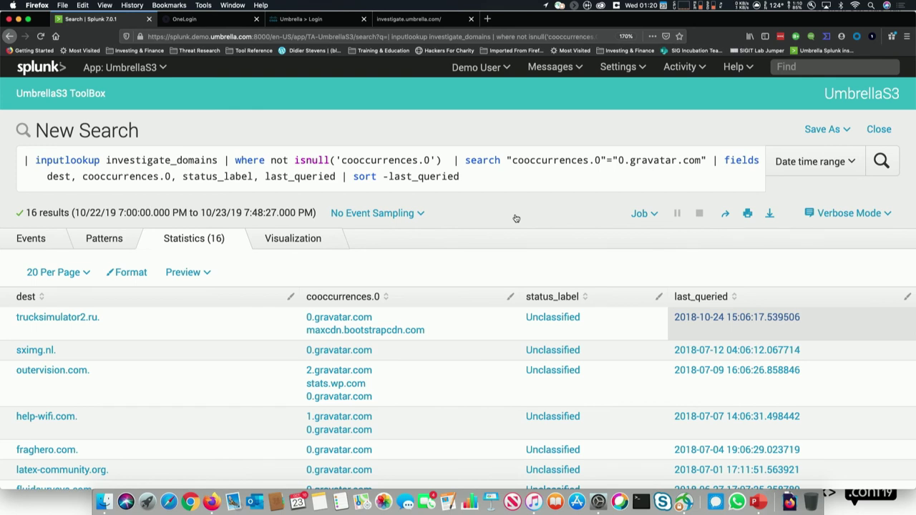
{"action": "key", "text": "super+Tab"}
{"action": "key", "text": "super+Tab"}
{"action": "key", "text": "super+Tab"}
{"action": "key", "text": "super+Tab"}
{"action": "key", "text": "super+Tab"}
{"action": "key", "text": "super+Tab"}
{"action": "key", "text": "super+Tab"}
{"action": "key", "text": "super+Tab"}
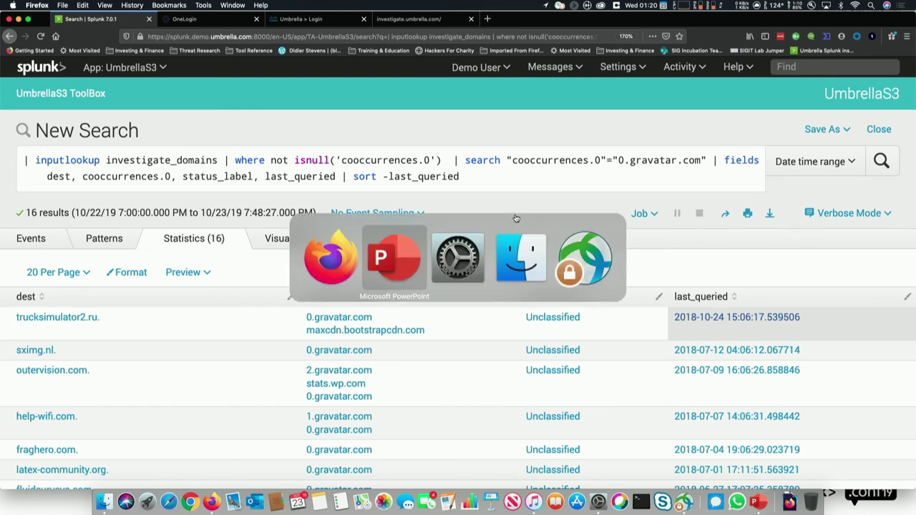
{"action": "key", "text": "super+Tab"}
{"action": "key", "text": "super+Tab"}
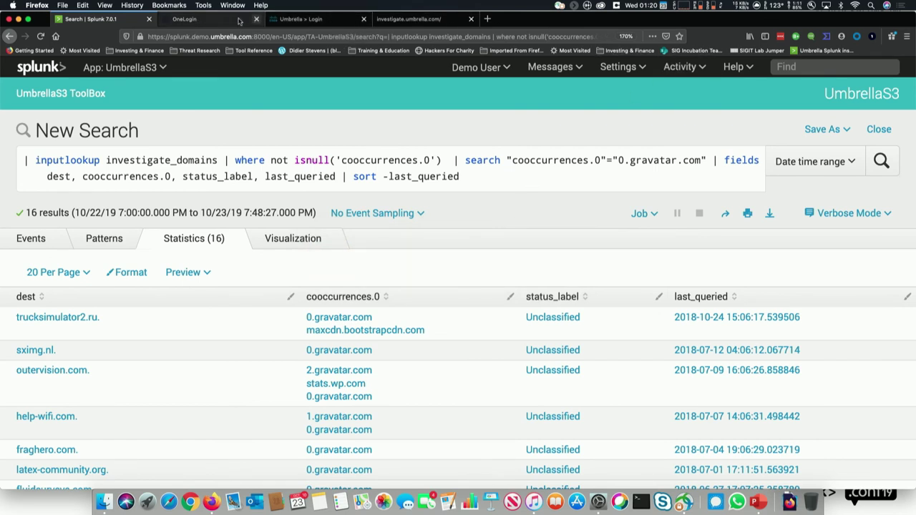
Step: Return to the Cloud Security Dashboard and view the Umbrella CASB incident, app install and DLP panels
{"action": "key", "text": "super+bracketleft"}
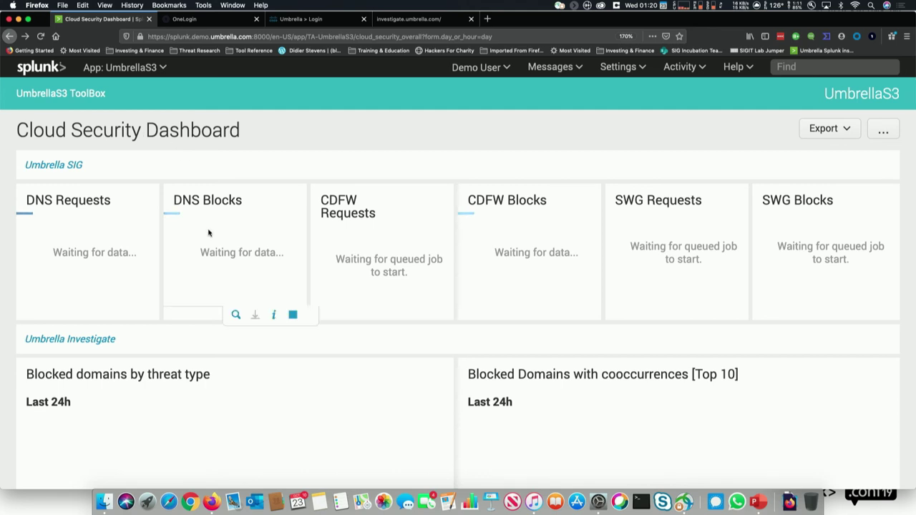
{"action": "scroll", "coordinate": [208, 234], "scroll_direction": "down", "scroll_amount": 5}
{"action": "scroll", "coordinate": [208, 233], "scroll_direction": "down", "scroll_amount": 1}
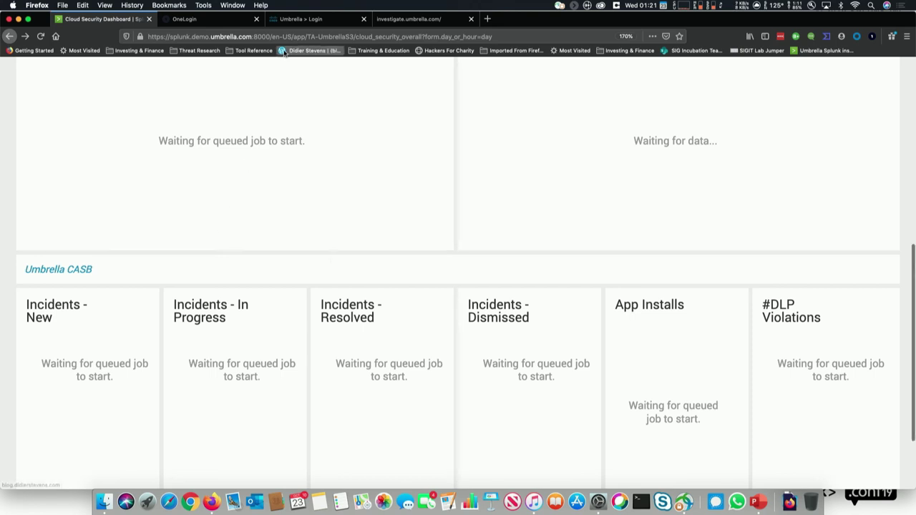
Step: Look up the domain splunk.com in Umbrella Investigate
{"action": "left_click", "coordinate": [310, 22]}
{"action": "left_click", "coordinate": [399, 21]}
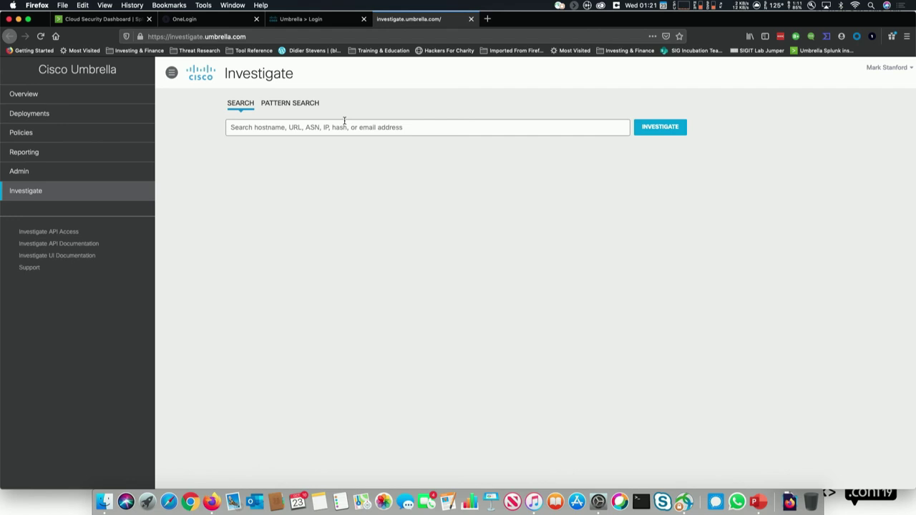
{"action": "type", "text": "splunk.com"}
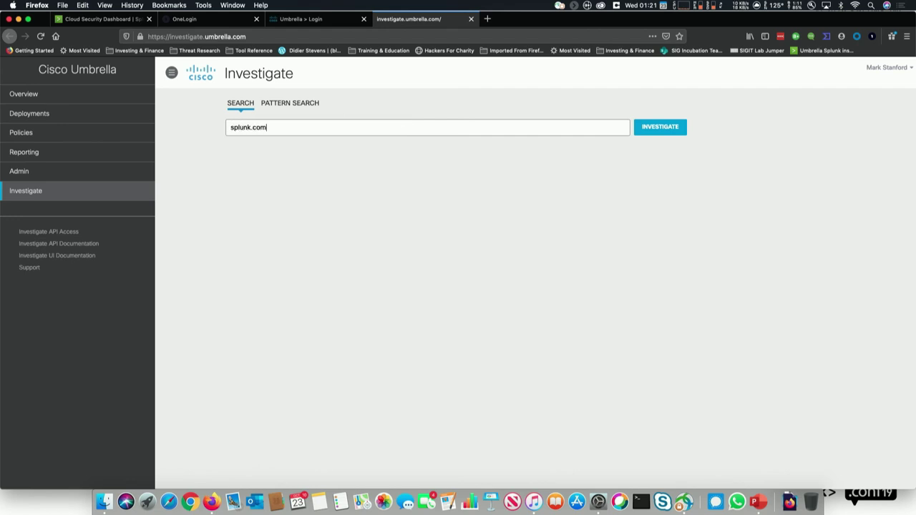
{"action": "key", "text": "Return"}
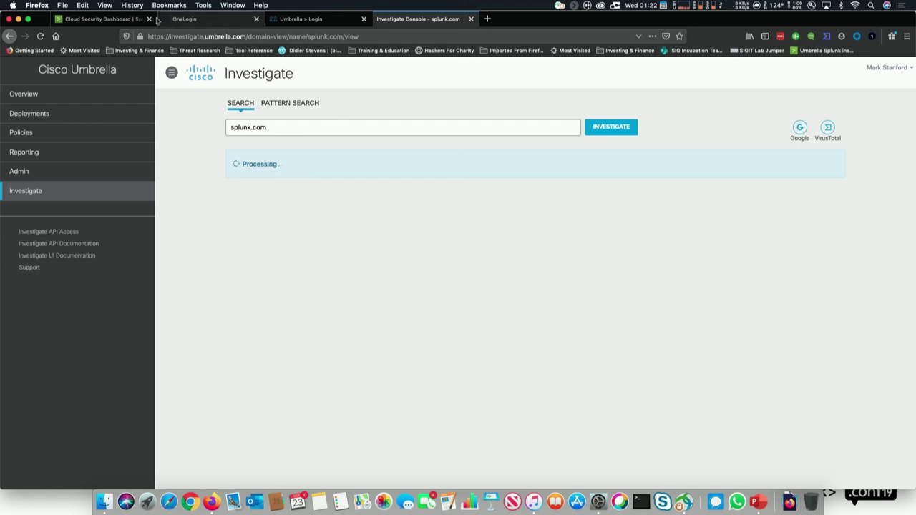
Step: Check the Cloud Security Dashboard's panels and the VPN status in Cisco AnyConnect, ending back at the splunk.com lookup in Firefox
{"action": "left_click", "coordinate": [113, 21]}
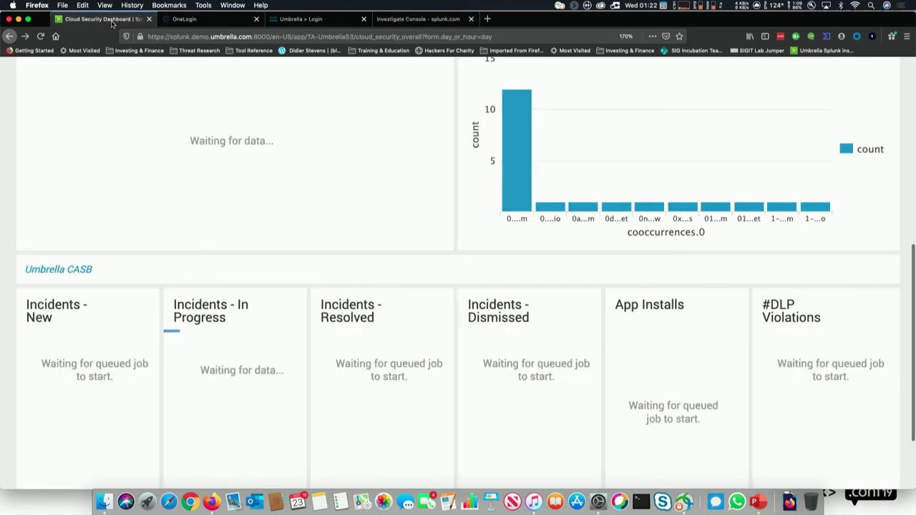
{"action": "left_click", "coordinate": [398, 20]}
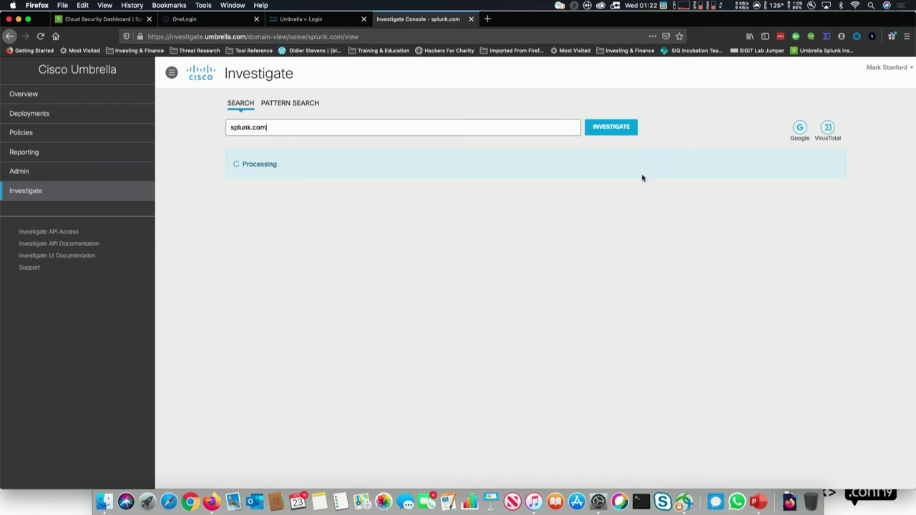
{"action": "key", "text": "ctrl+Up"}
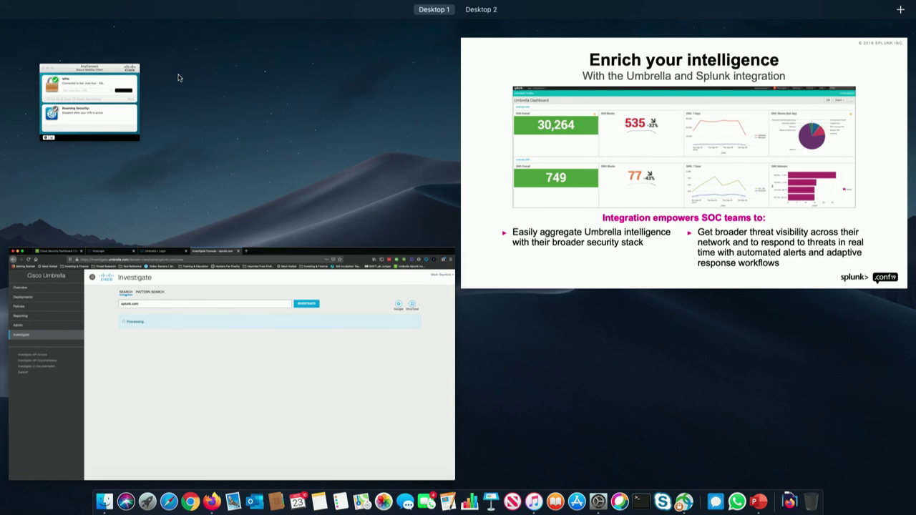
{"action": "left_click", "coordinate": [133, 88]}
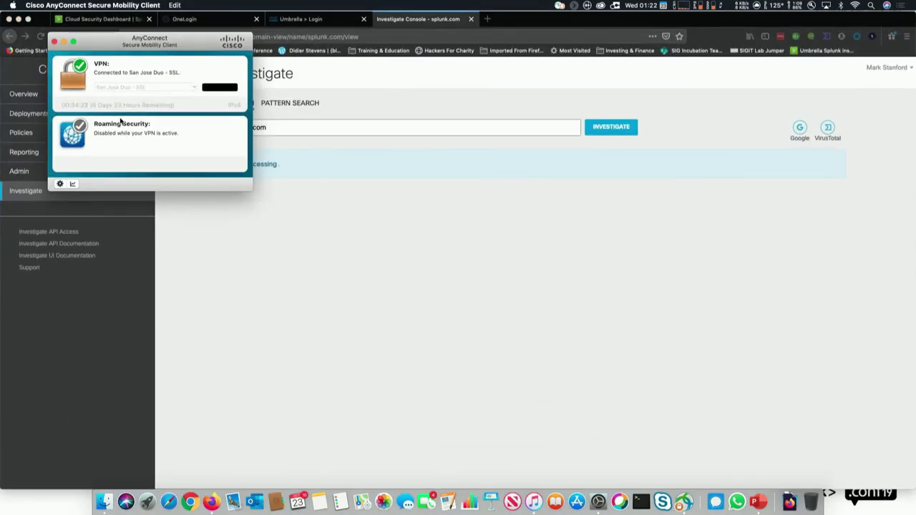
{"action": "left_click", "coordinate": [362, 269]}
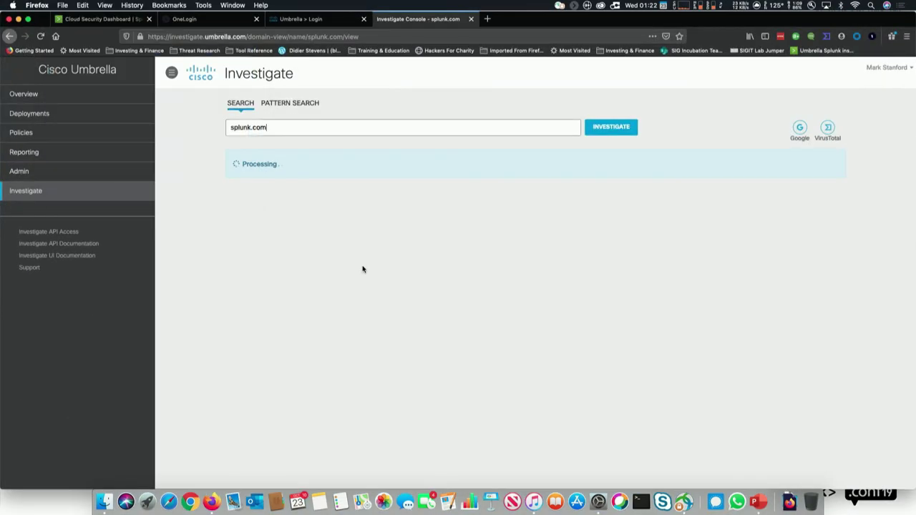